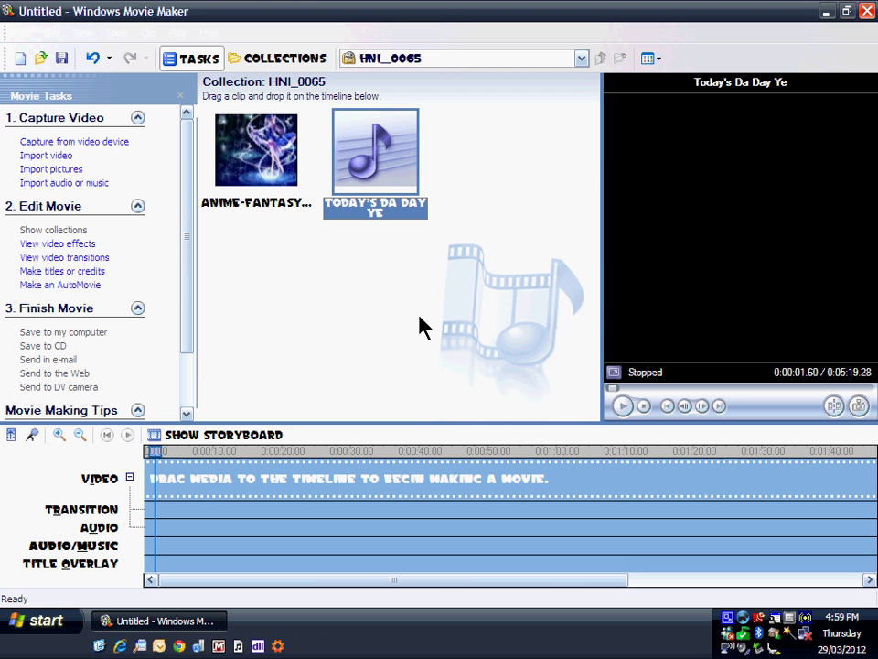
Place the Today's Da Day Ye audio clip on the Audio/Music track at about 4 seconds and raise its volume.
{"action": "left_click", "coordinate": [421, 327]}
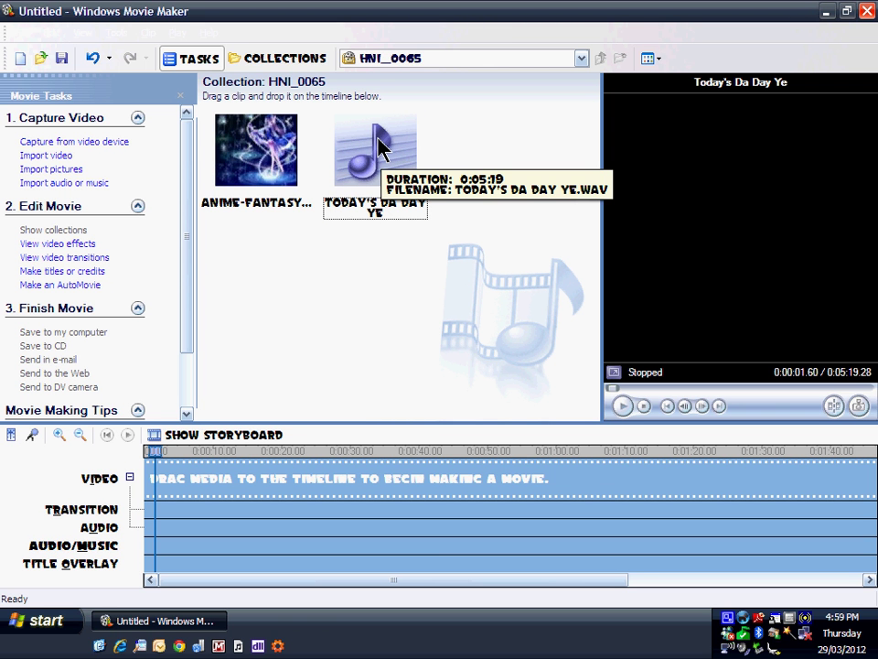
{"action": "left_click_drag", "start_coordinate": [381, 146], "coordinate": [161, 558]}
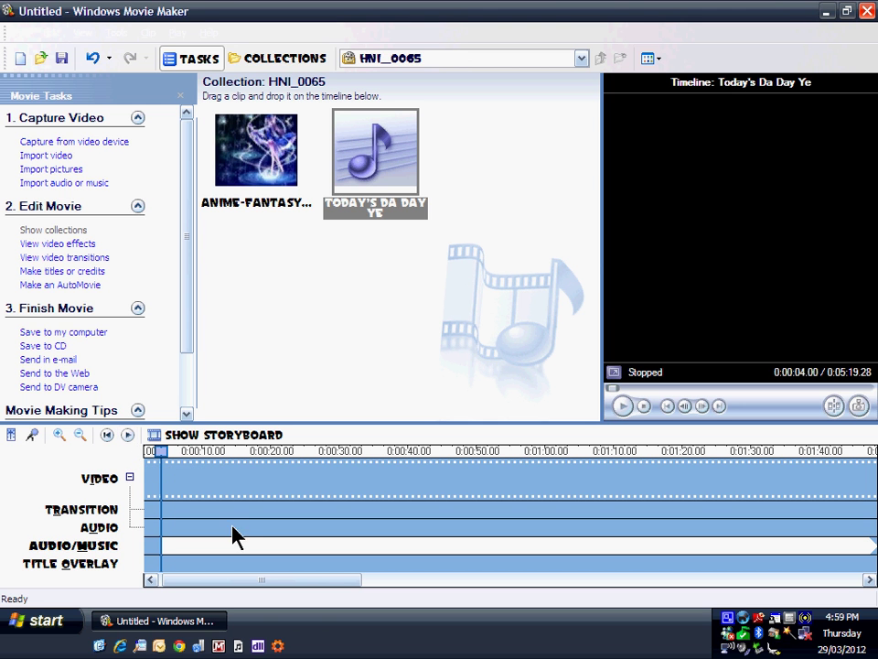
{"action": "right_click", "coordinate": [225, 551]}
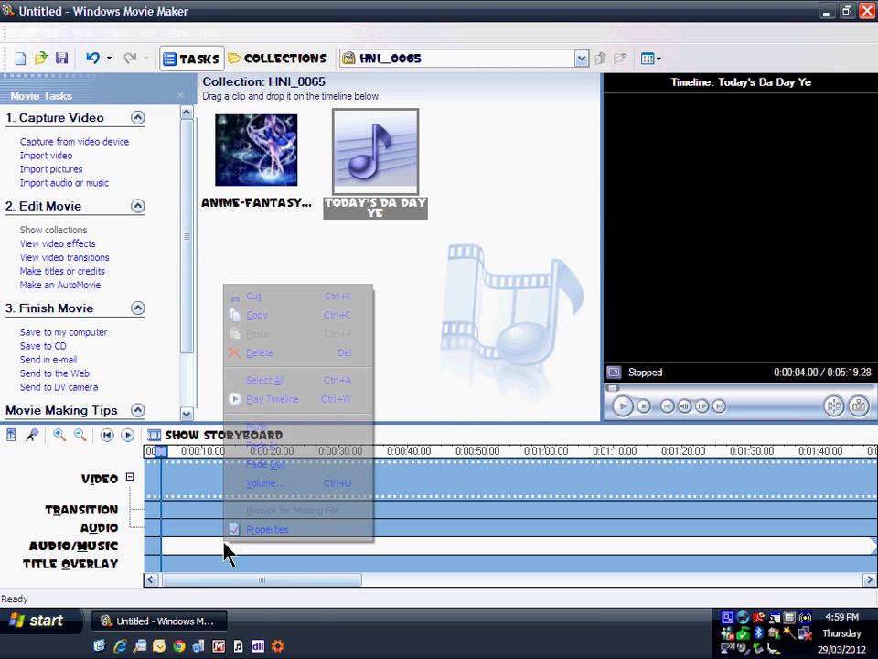
{"action": "left_click", "coordinate": [265, 483]}
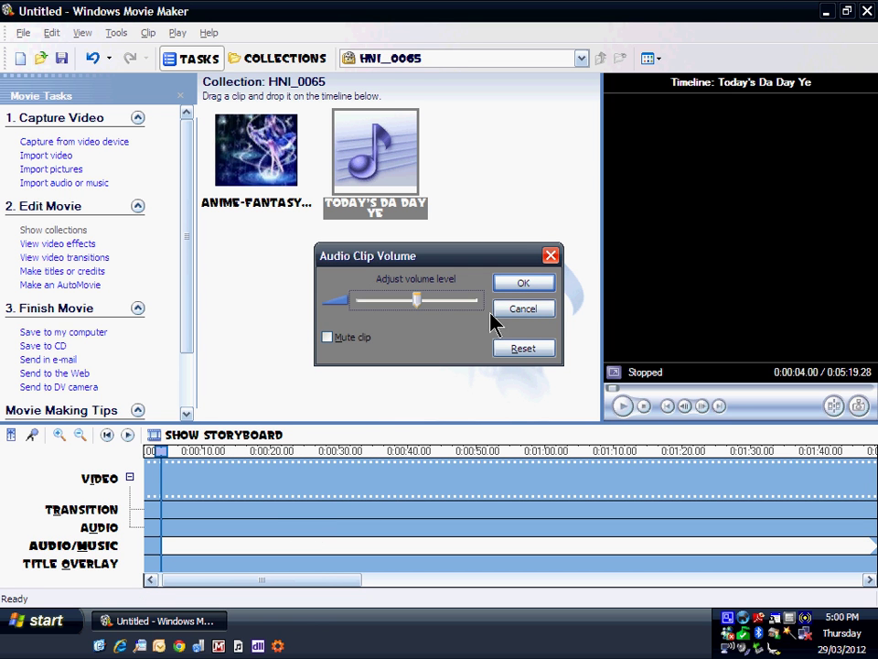
{"action": "left_click_drag", "start_coordinate": [417, 301], "coordinate": [466, 302]}
{"action": "left_click", "coordinate": [524, 287]}
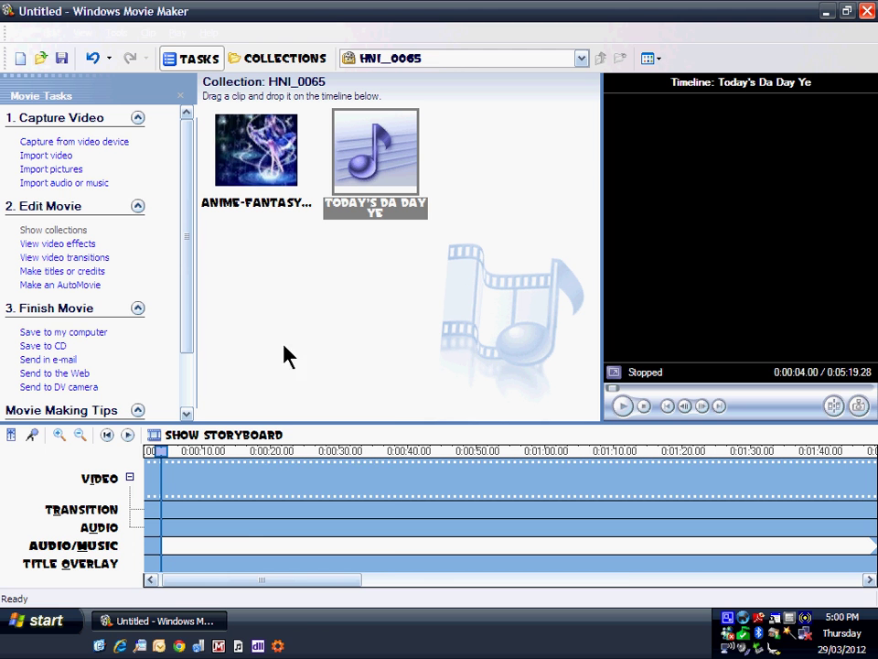
Delete the Today's Da Day Ye clip from the Audio/Music track.
{"action": "right_click", "coordinate": [247, 549]}
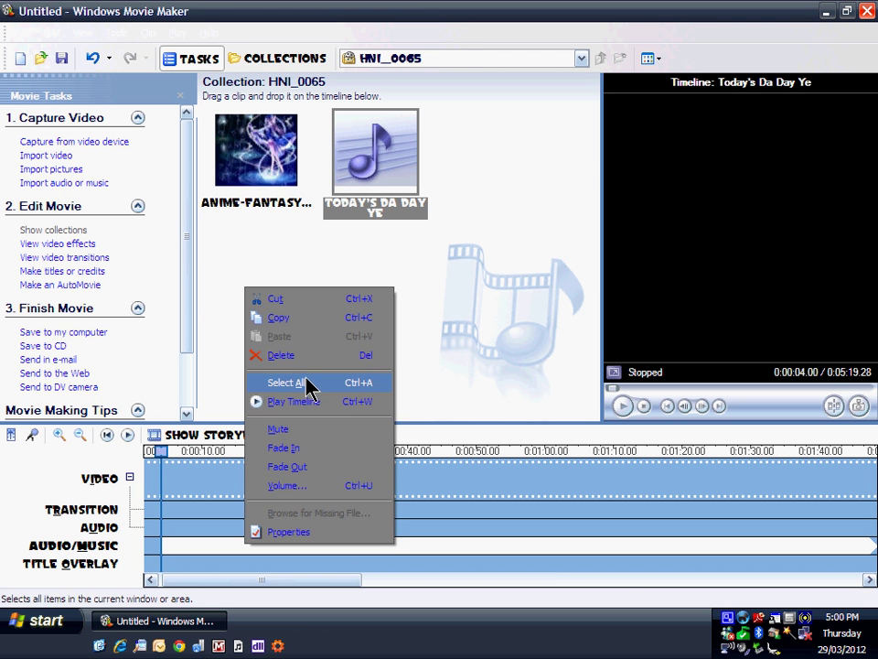
{"action": "left_click", "coordinate": [297, 357]}
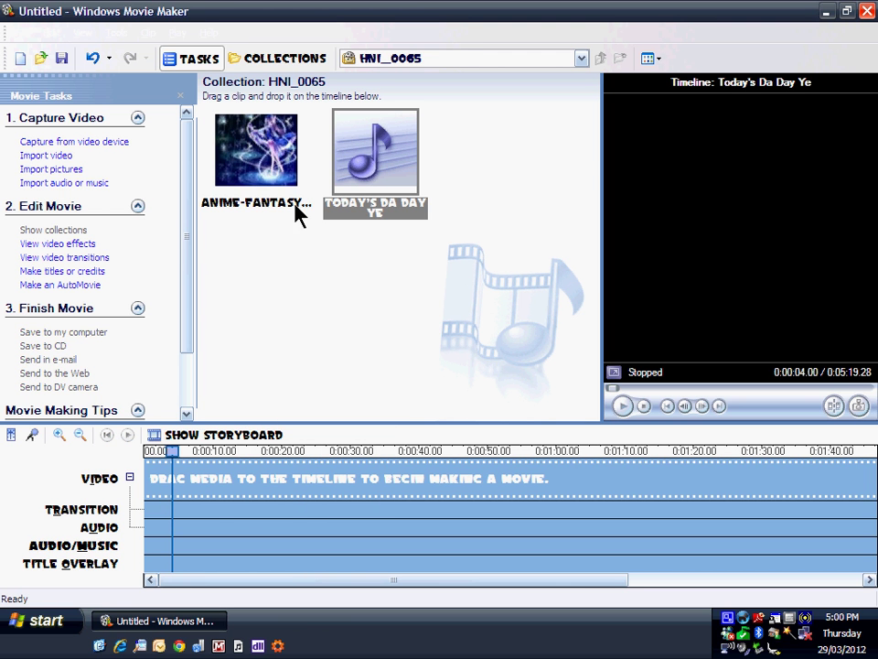
Place the anime-fantasy picture at the start of the Video track and select it on the timeline.
{"action": "left_click", "coordinate": [261, 160]}
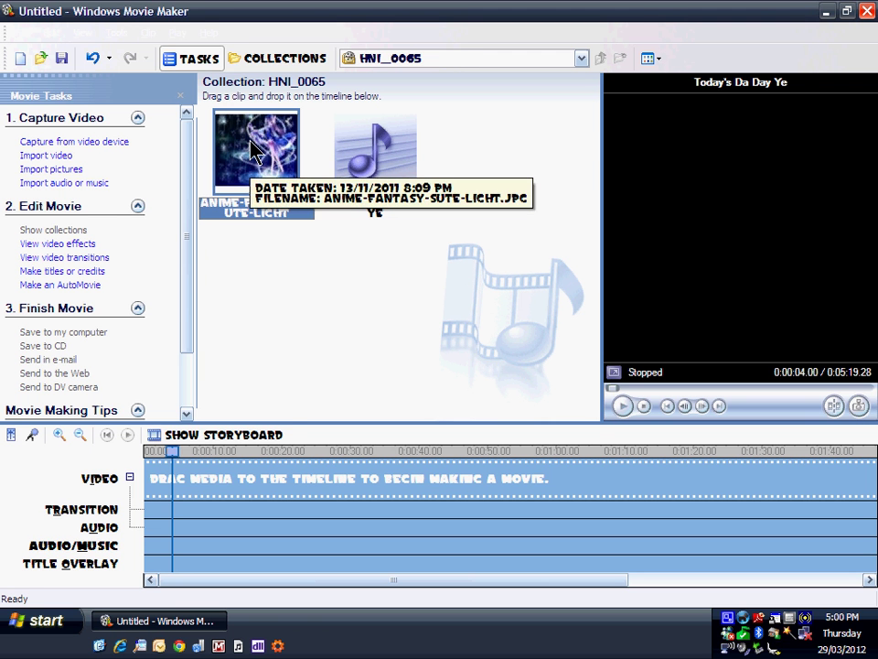
{"action": "left_click_drag", "start_coordinate": [255, 153], "coordinate": [294, 490]}
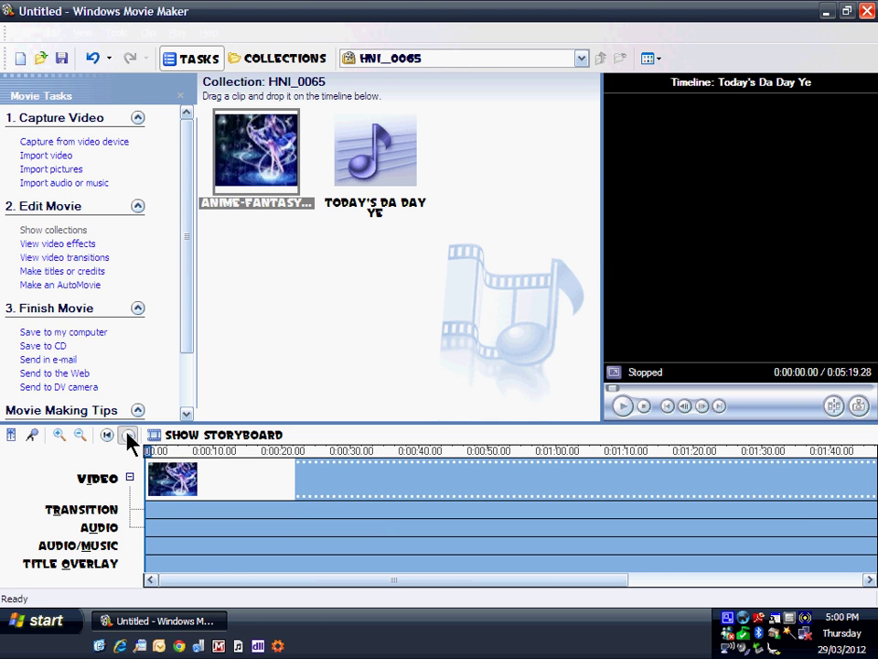
{"action": "left_click", "coordinate": [204, 494]}
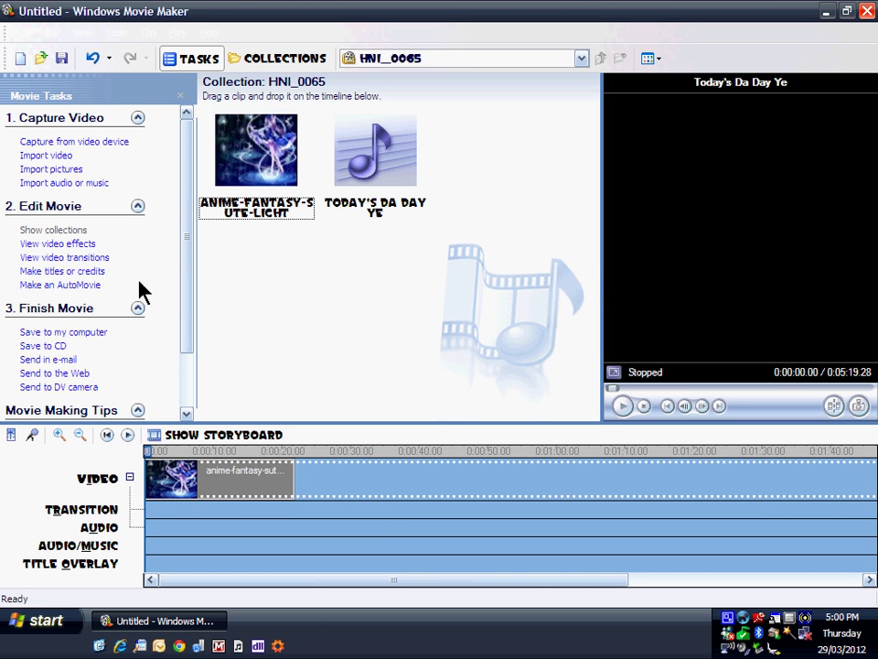
Save the movie to the computer as Movie in the Captured Clips folder, using best quality for playback, and finish the wizard.
{"action": "left_click", "coordinate": [77, 333]}
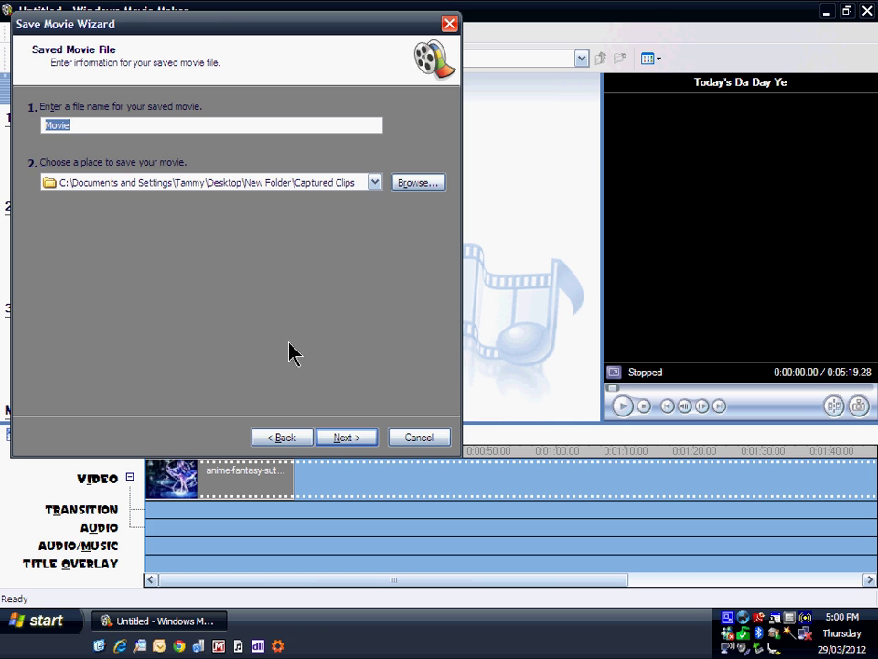
{"action": "left_click", "coordinate": [341, 445]}
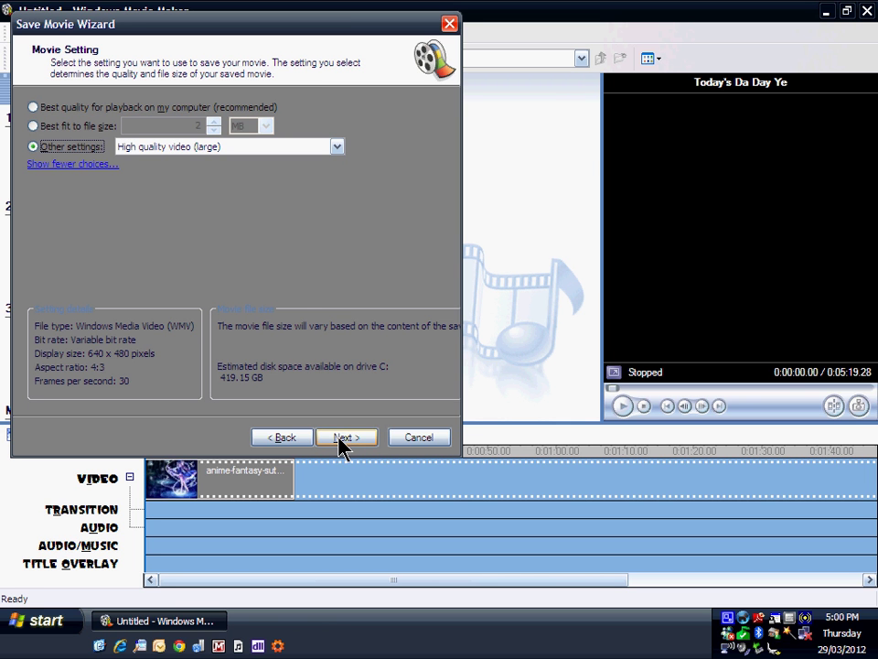
{"action": "left_click", "coordinate": [34, 108]}
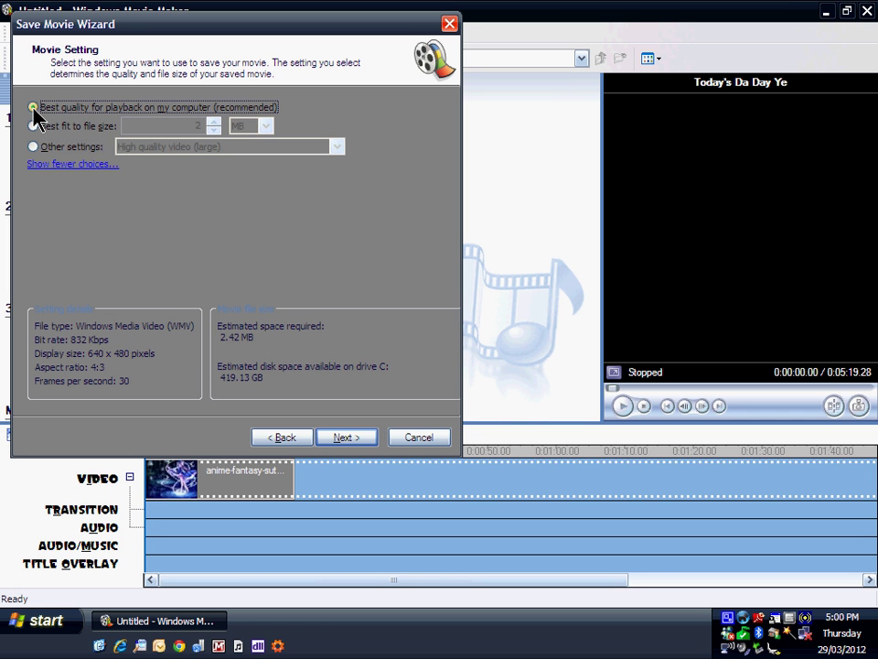
{"action": "left_click", "coordinate": [33, 147]}
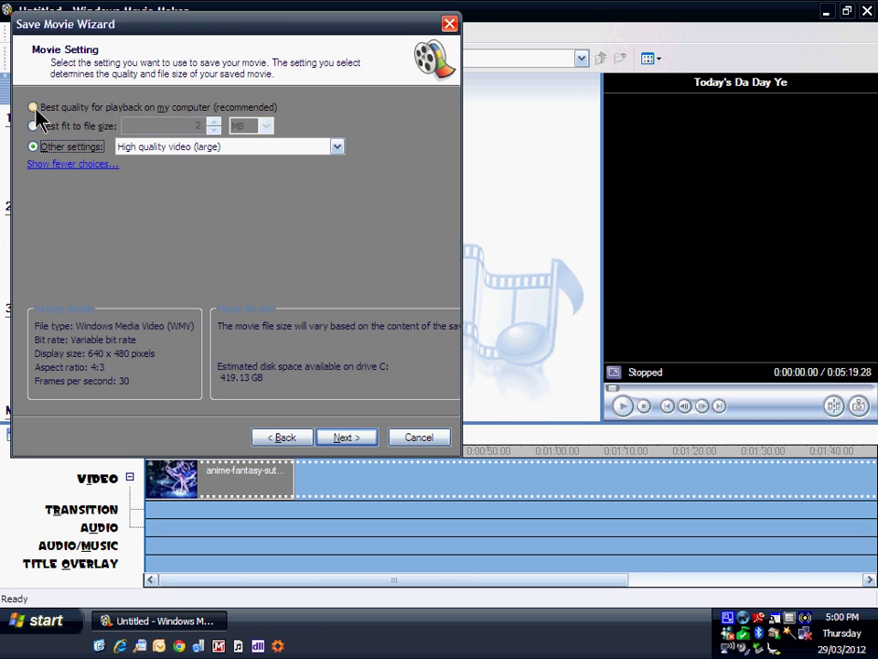
{"action": "left_click", "coordinate": [34, 108]}
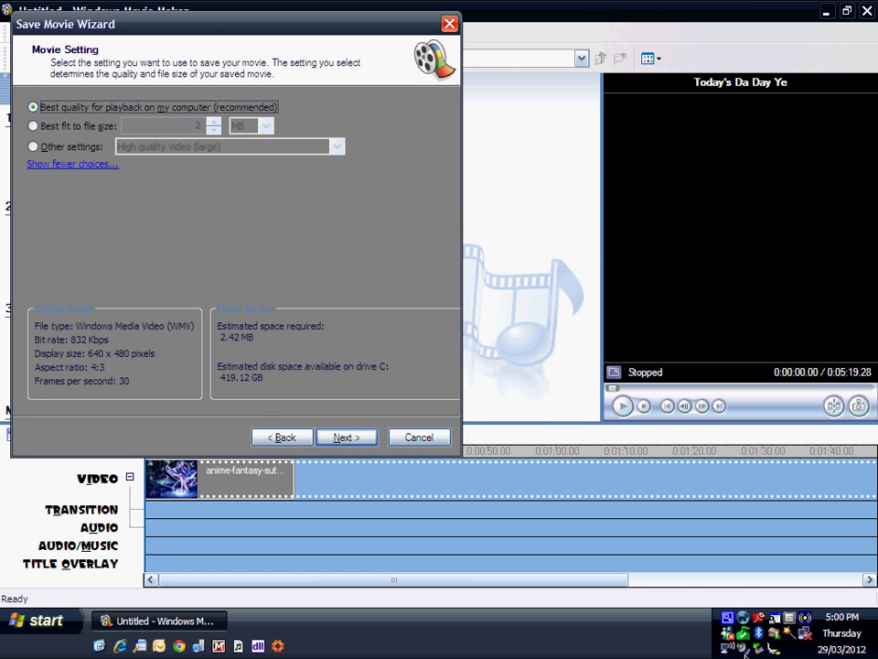
{"action": "left_click", "coordinate": [346, 438]}
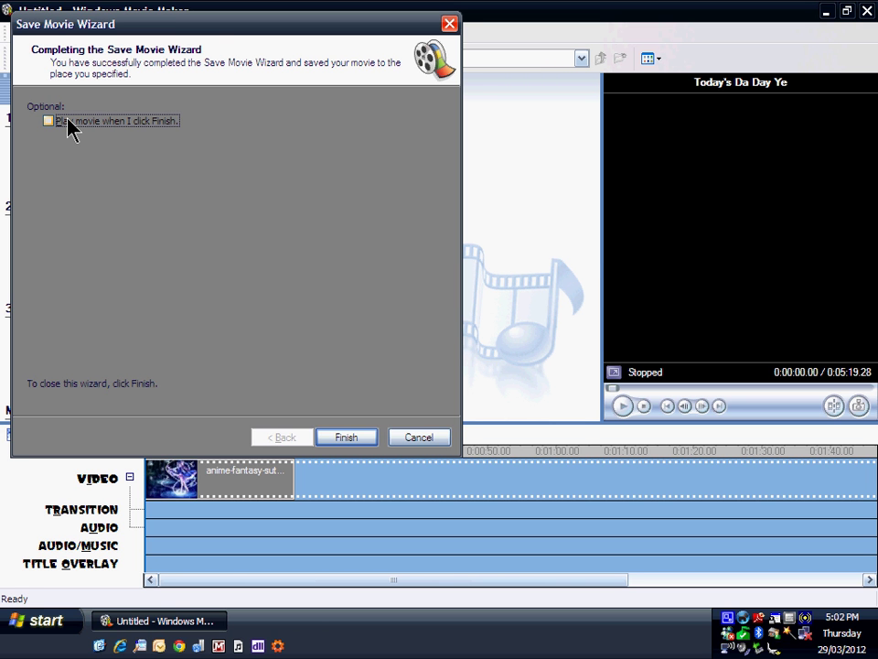
{"action": "left_click", "coordinate": [347, 438]}
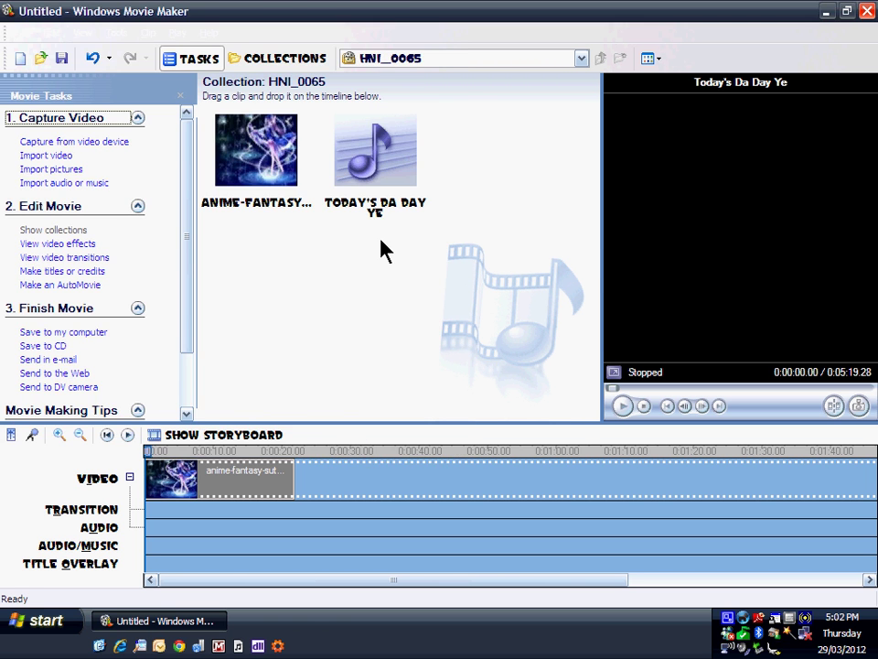
Place Today's Da Day Ye on the Audio/Music track at about 2.5 seconds and try to save the movie as Movie_0001 in best quality.
{"action": "left_click_drag", "start_coordinate": [352, 146], "coordinate": [165, 565]}
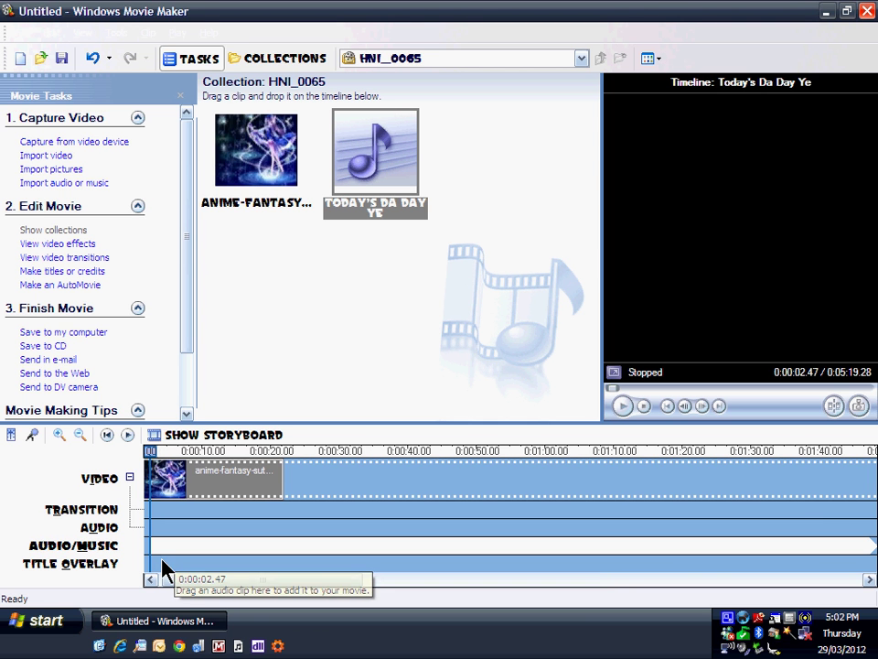
{"action": "left_click", "coordinate": [73, 335]}
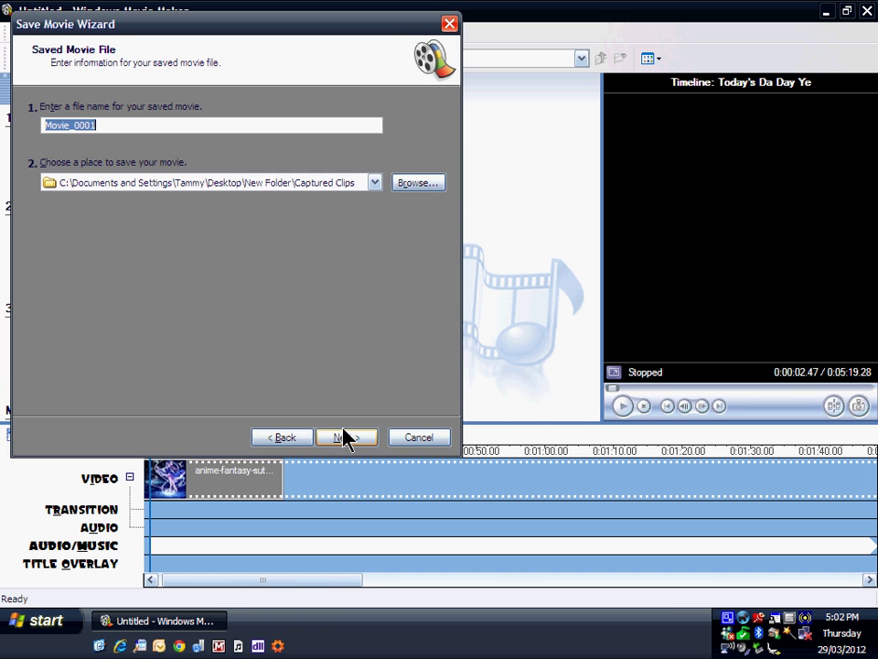
{"action": "left_click", "coordinate": [347, 438]}
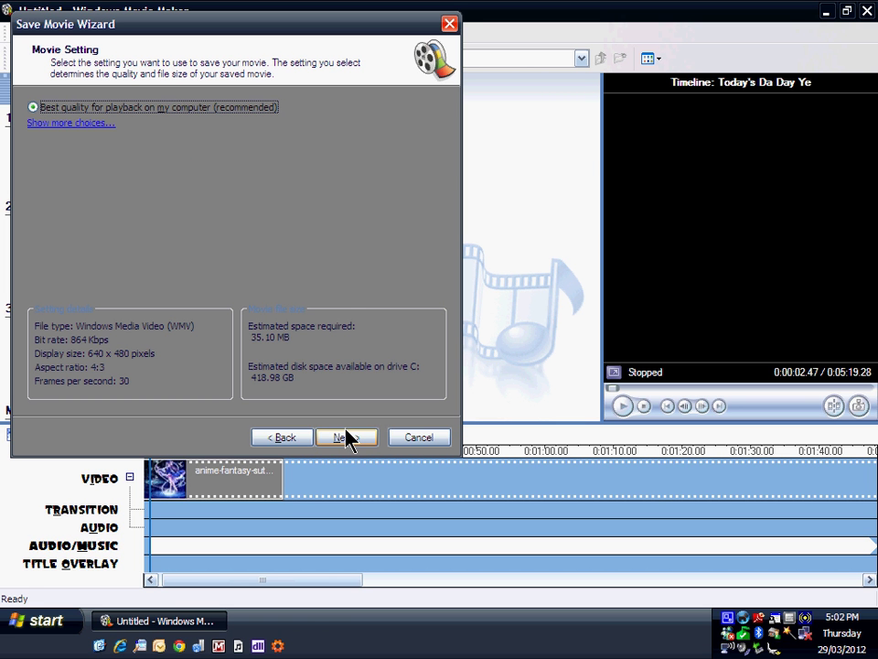
{"action": "left_click", "coordinate": [348, 438]}
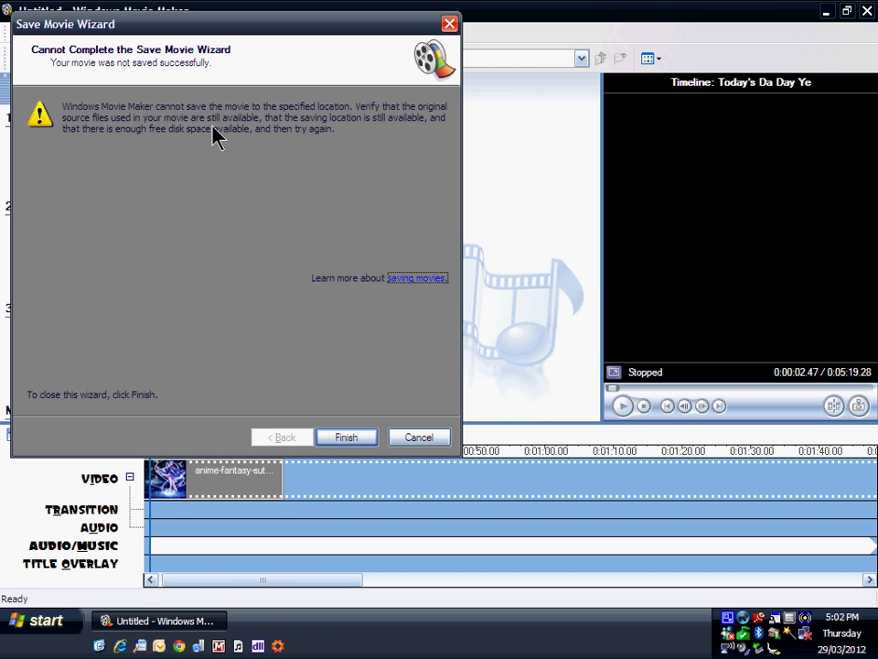
{"action": "left_click", "coordinate": [419, 437]}
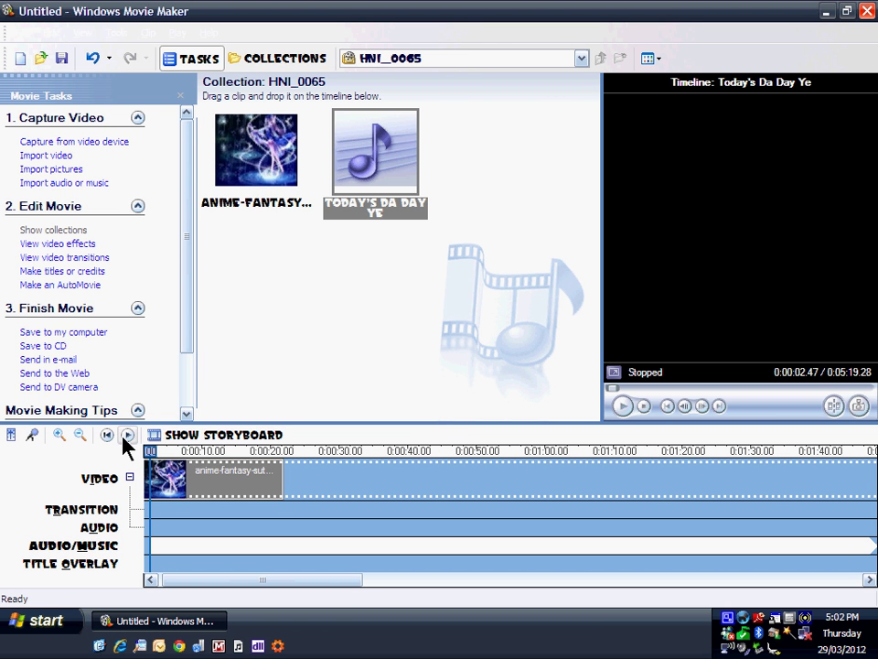
{"action": "key", "text": "ctrl+d"}
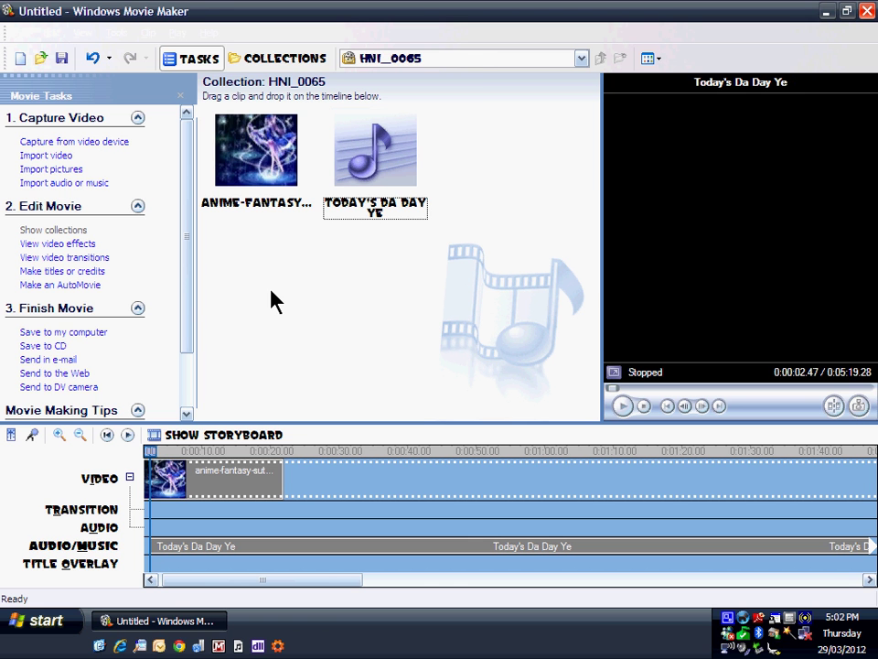
{"action": "left_click", "coordinate": [39, 159]}
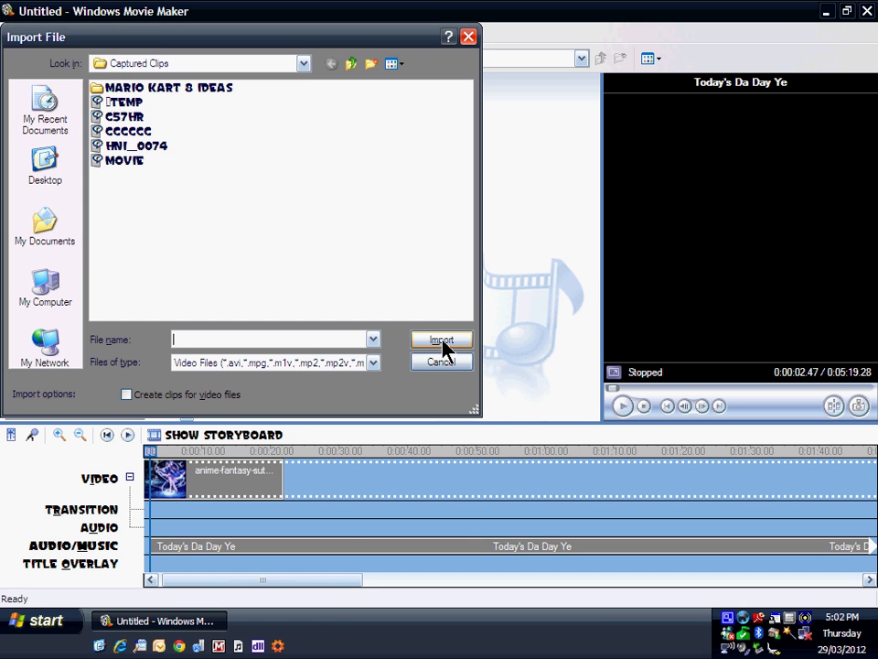
{"action": "left_click", "coordinate": [53, 225]}
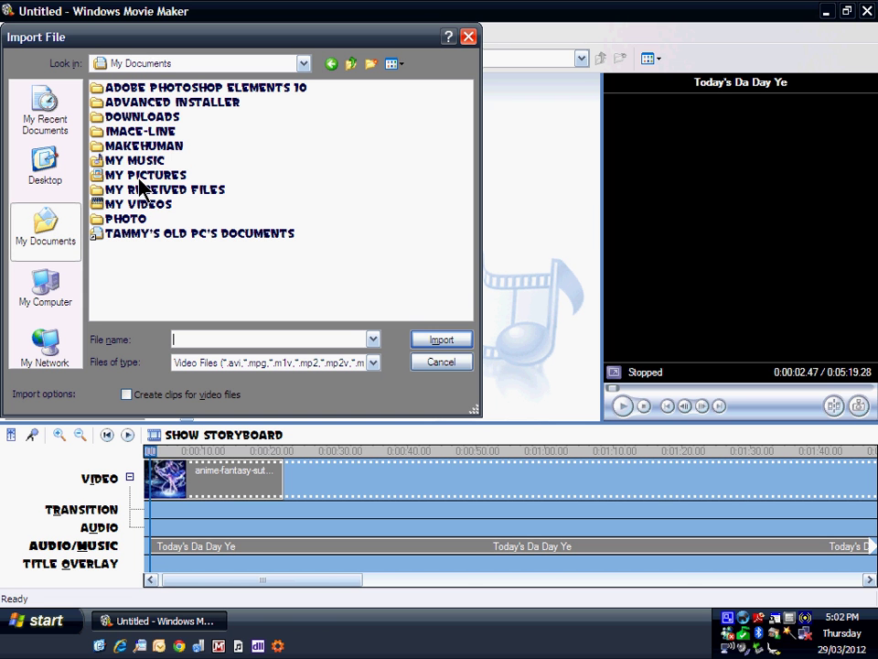
{"action": "left_click", "coordinate": [140, 205]}
{"action": "left_click", "coordinate": [443, 341]}
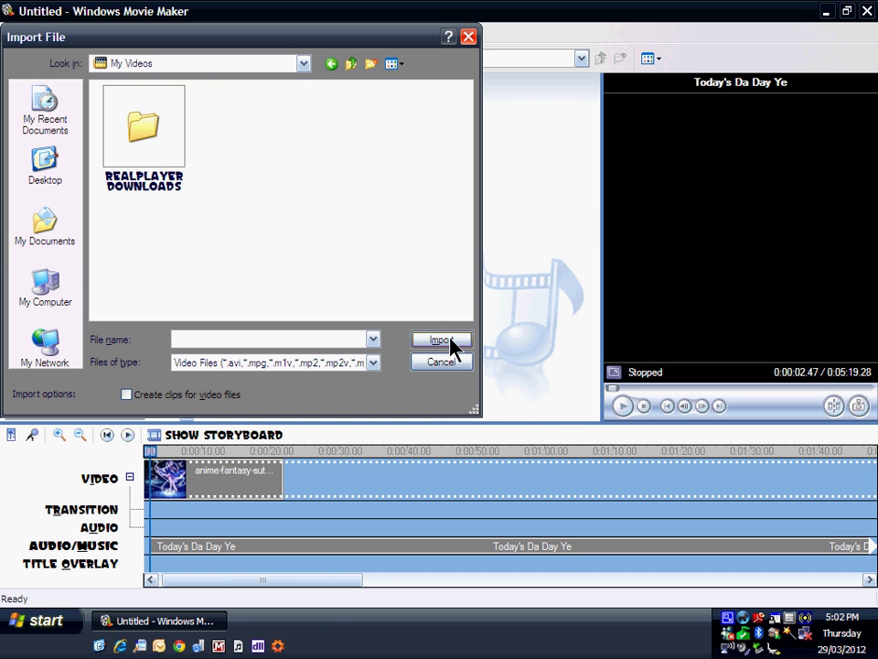
{"action": "left_click", "coordinate": [137, 133]}
{"action": "left_click", "coordinate": [444, 341]}
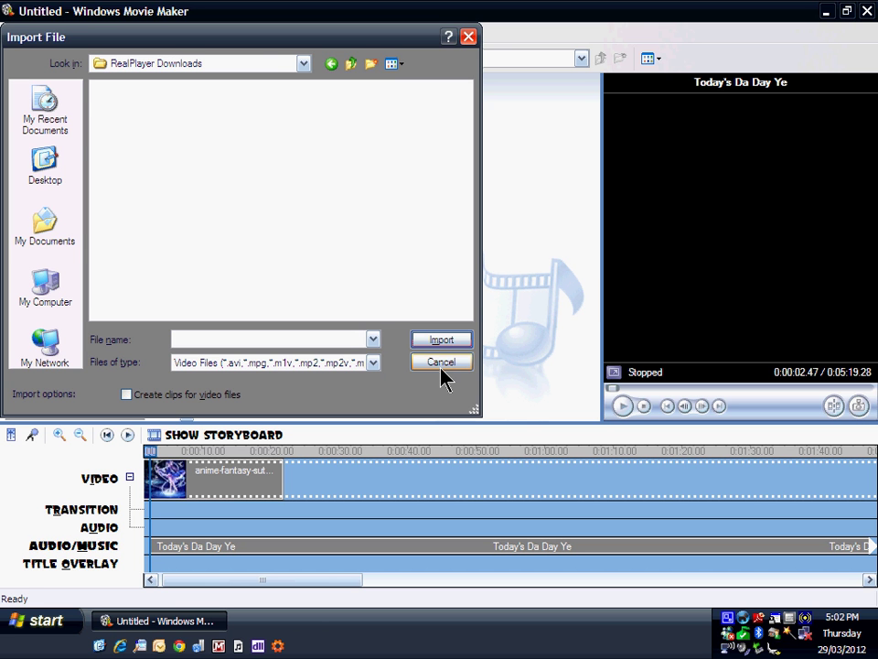
{"action": "left_click", "coordinate": [440, 366]}
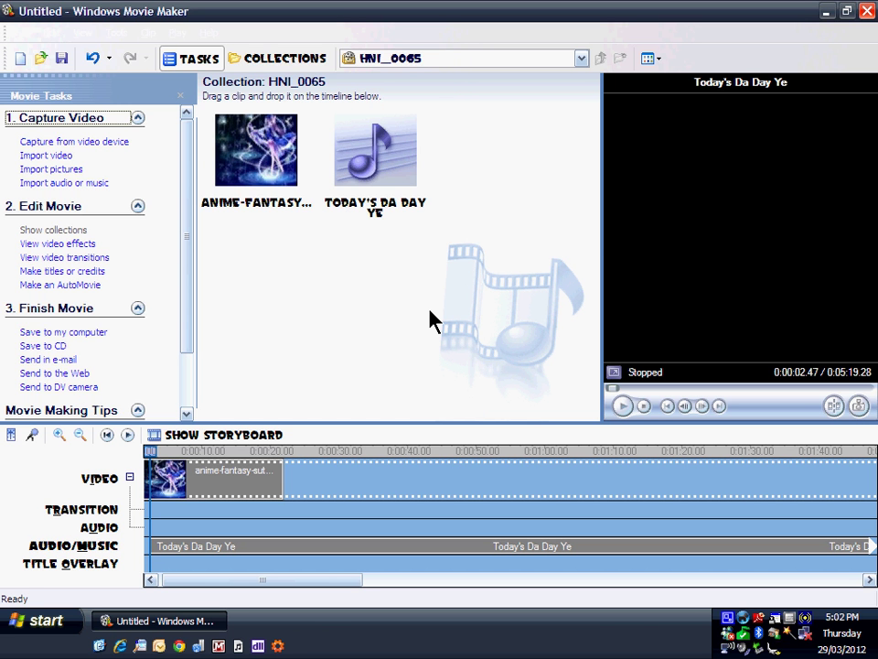